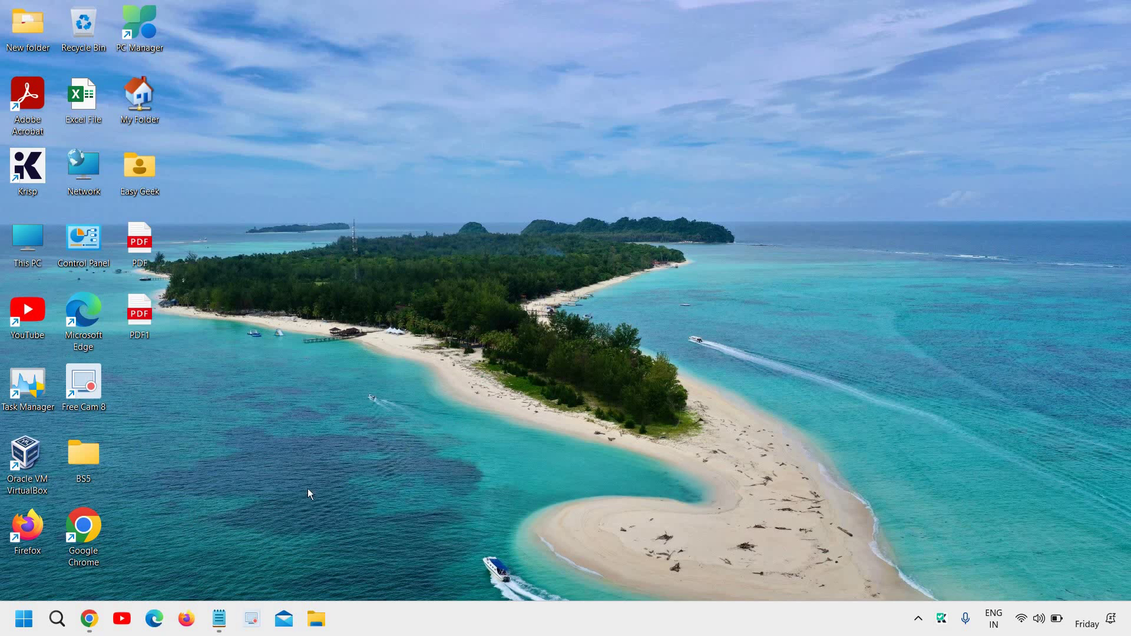
Open pexels-goochie-poochie-3361716 from Downloads in Photopea via Open From Computer.
{"action": "left_click", "coordinate": [89, 618]}
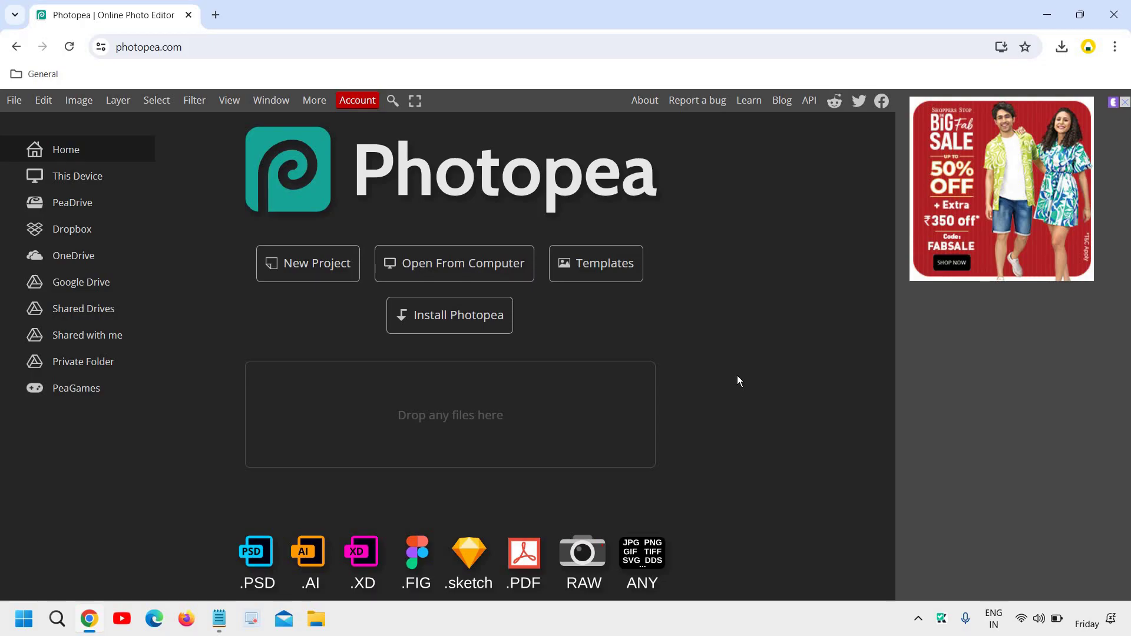
{"action": "left_click", "coordinate": [504, 264]}
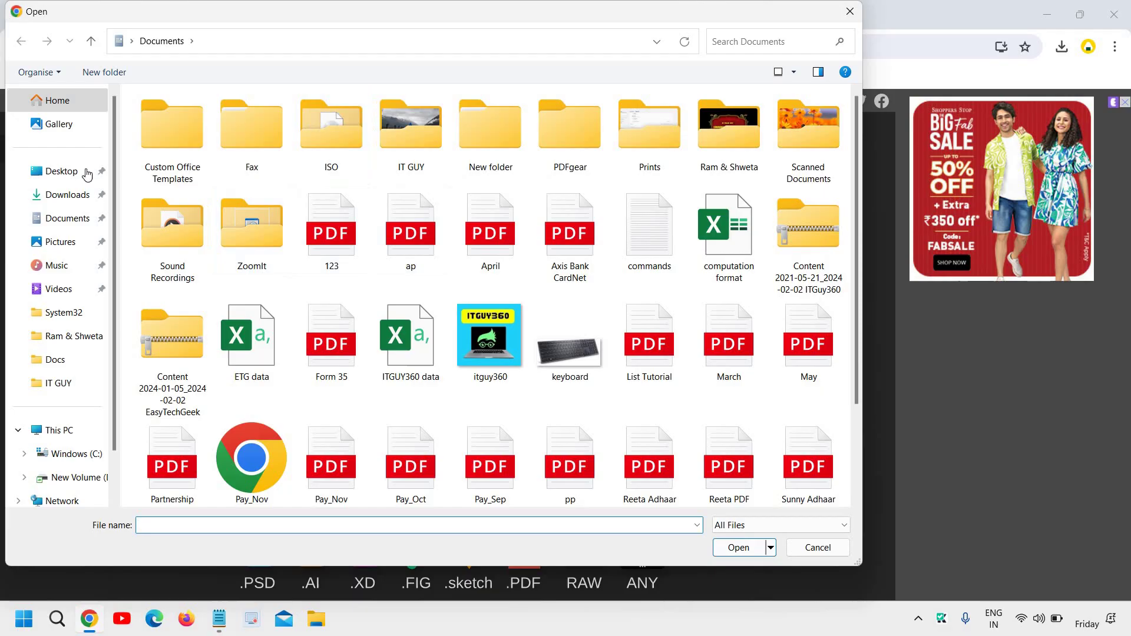
{"action": "left_click", "coordinate": [70, 194]}
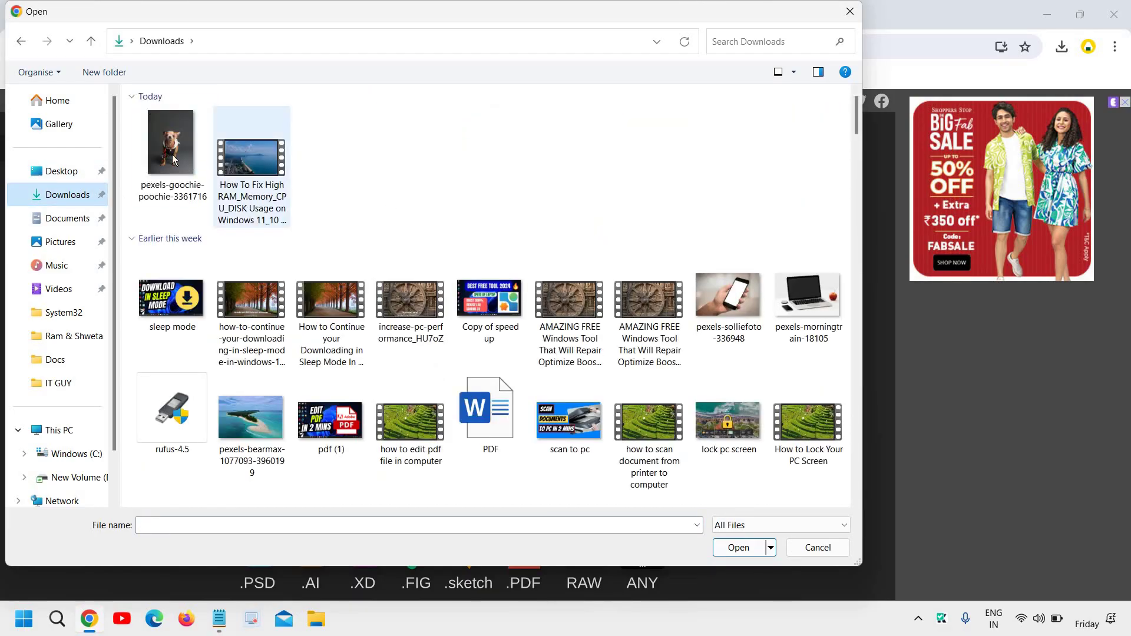
{"action": "left_click", "coordinate": [174, 159]}
{"action": "left_click", "coordinate": [738, 548]}
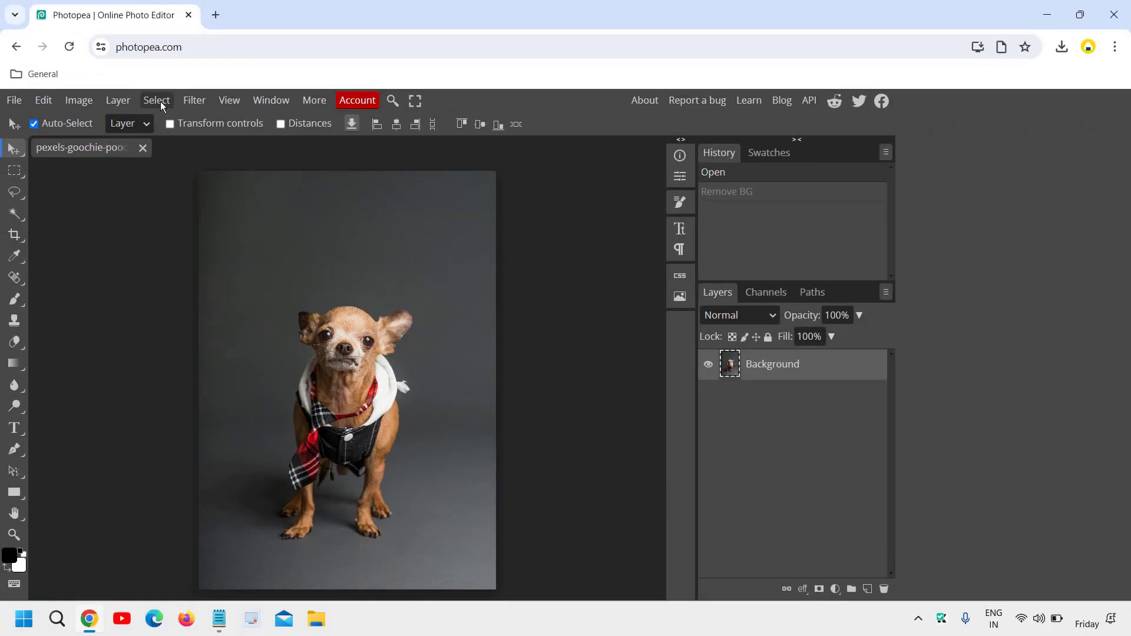
Apply Select > Remove BG to strip the chihuahua's grey backdrop.
{"action": "left_click", "coordinate": [156, 101]}
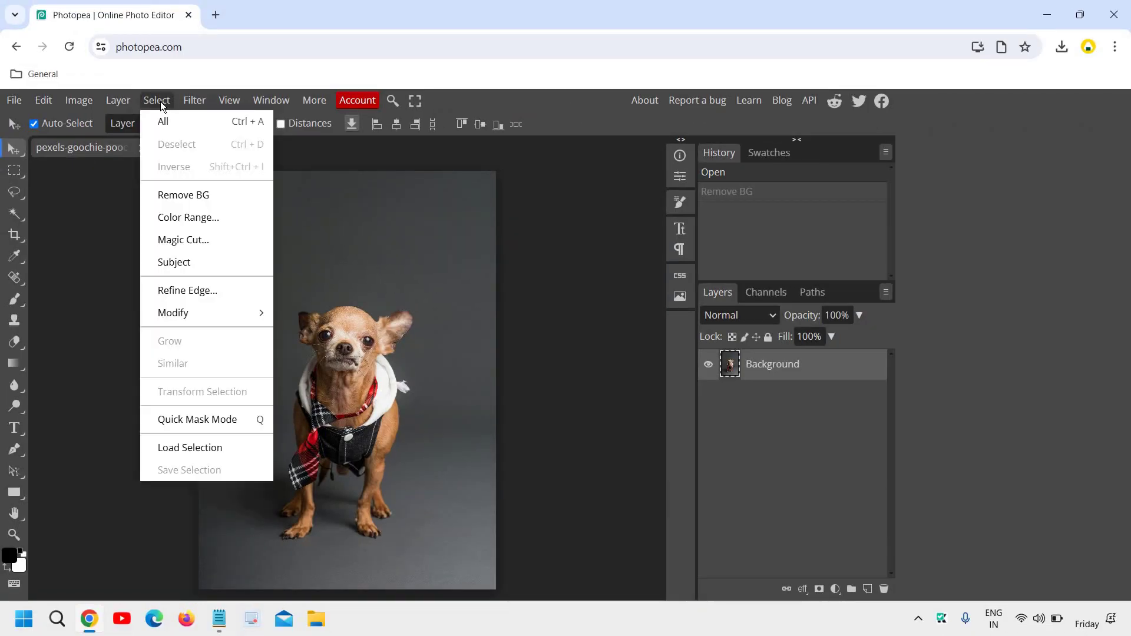
{"action": "left_click", "coordinate": [206, 196]}
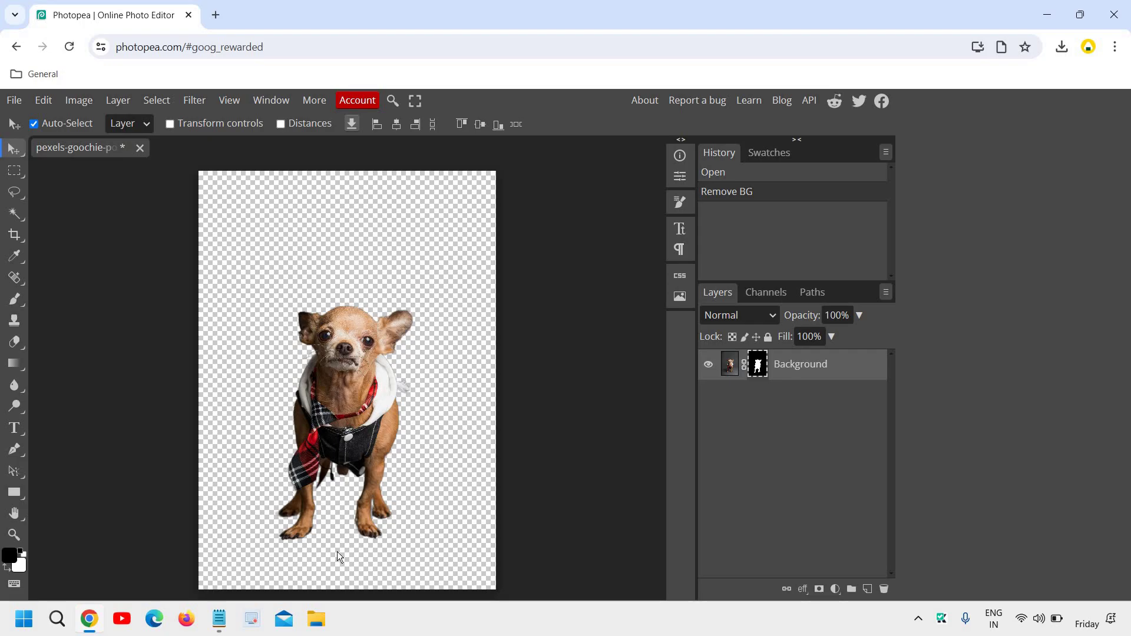
Show the File menu's save and export options for the chihuahua cutout.
{"action": "left_click", "coordinate": [14, 100]}
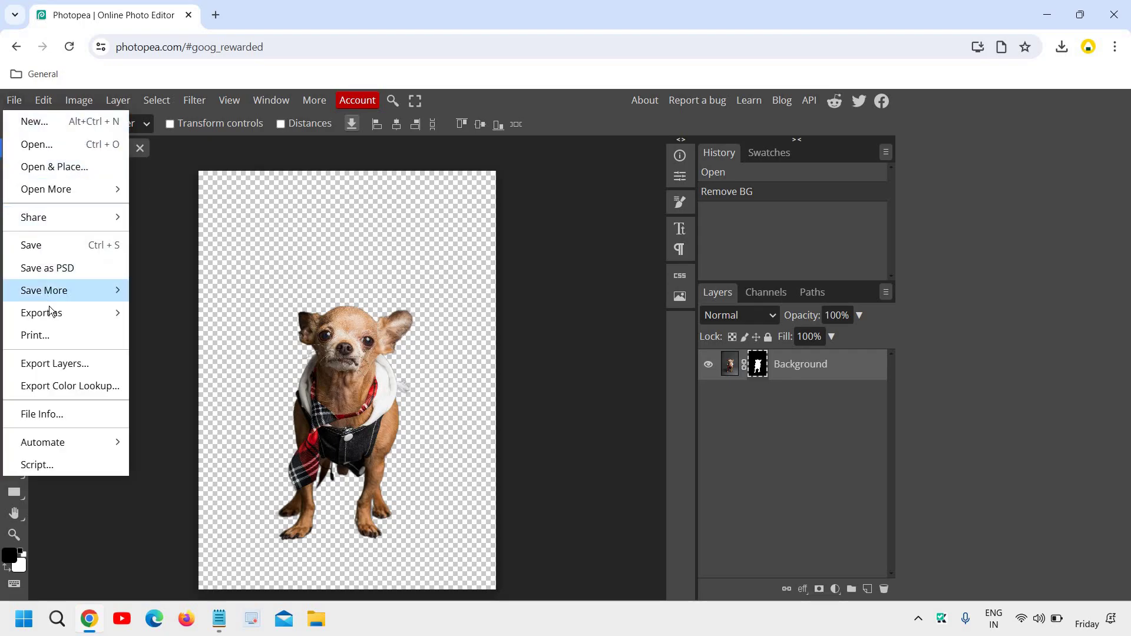